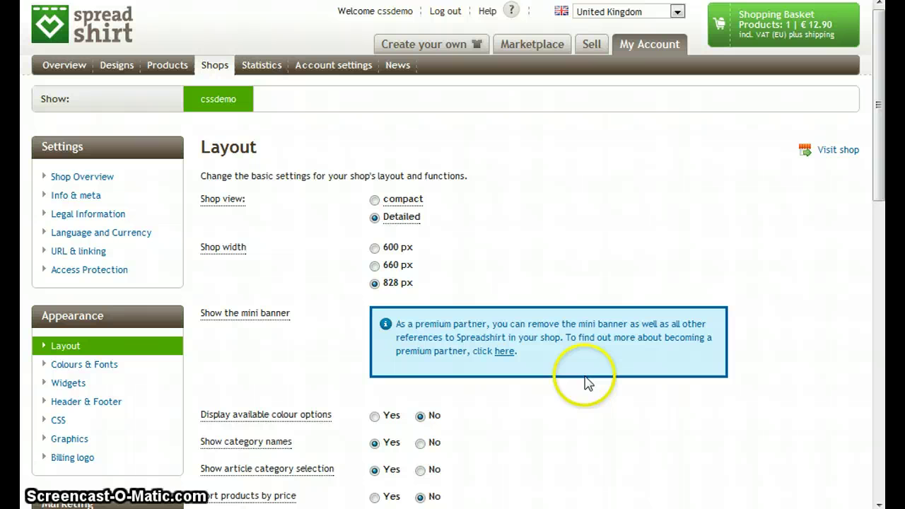
- Open the shop's Colours & Fonts settings and locate the Text Colour and Background Colour sections
click(75, 369)
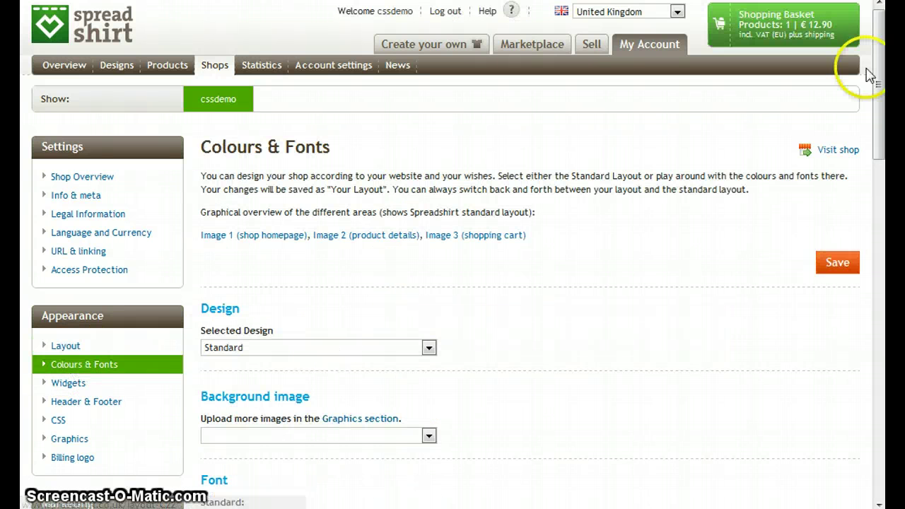
drag(876, 58, 880, 186)
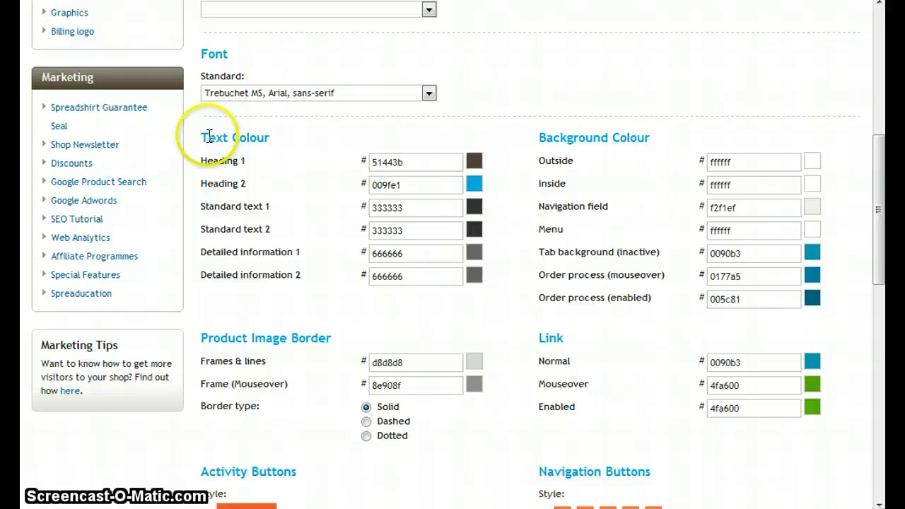
drag(204, 135, 272, 137)
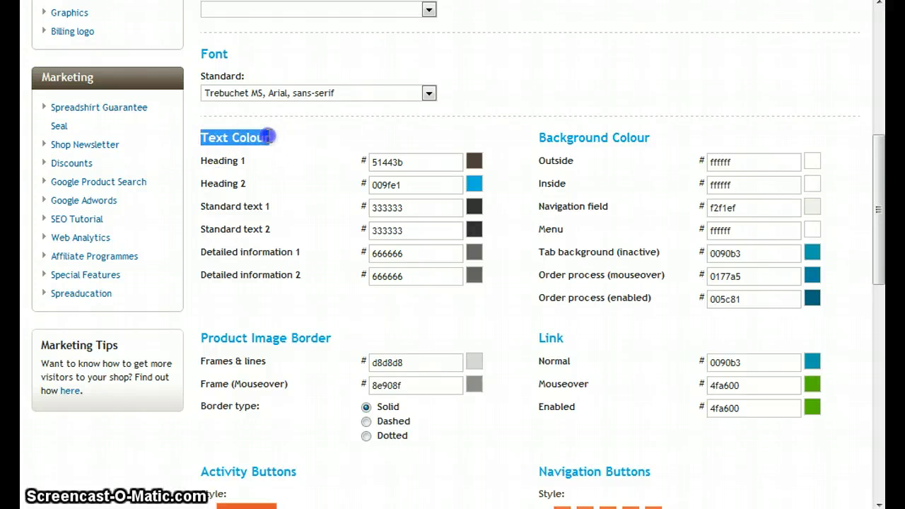
click(273, 137)
click(671, 140)
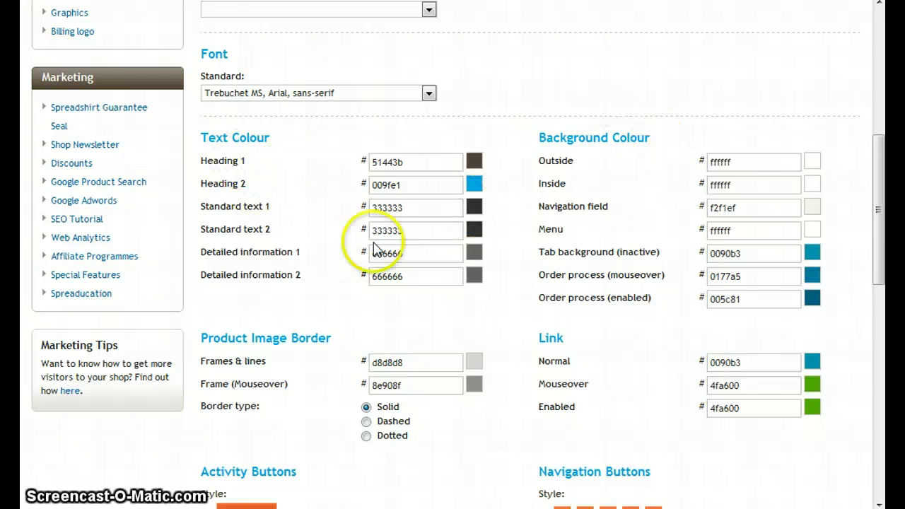
- Set the Heading 1 text colour to the light brown B98E70 in the colour picker
click(473, 164)
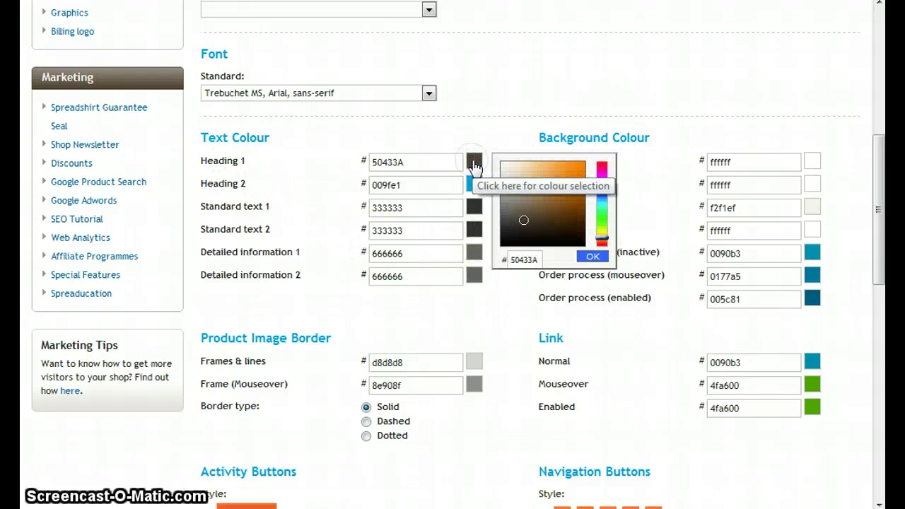
click(523, 217)
click(534, 184)
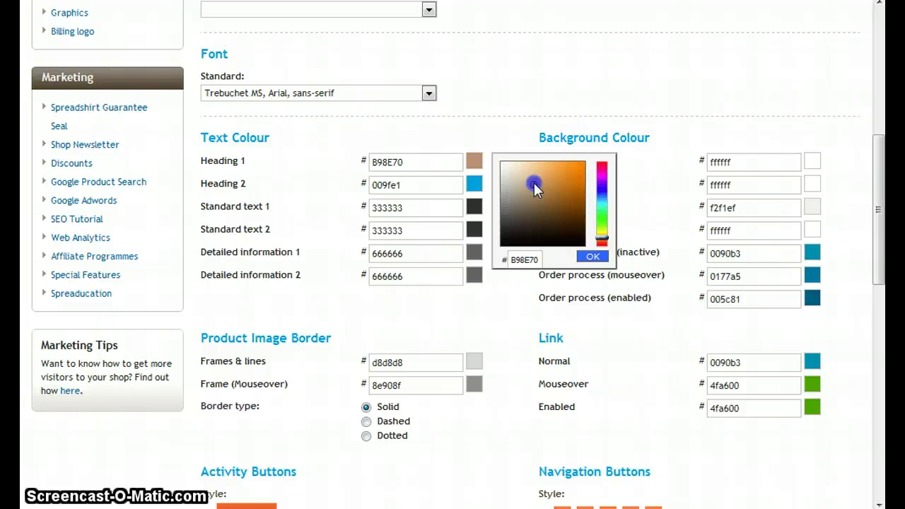
click(592, 258)
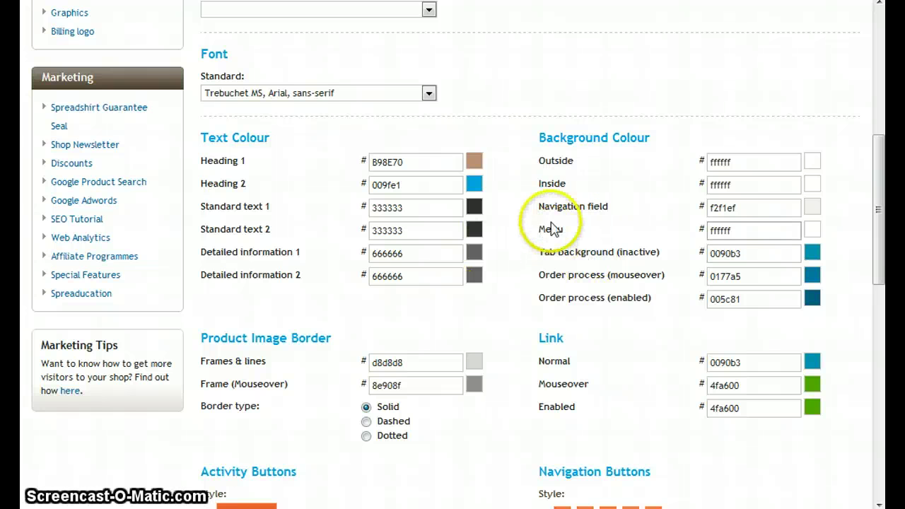
- Check the numbered colour areas in the shop homepage overview image and close it
scroll(579, 311, up, 6)
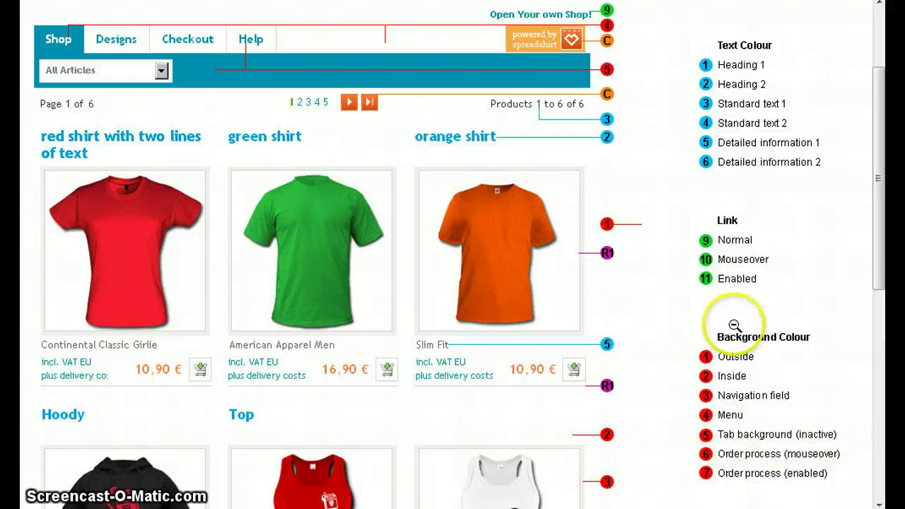
key(ctrl+w)
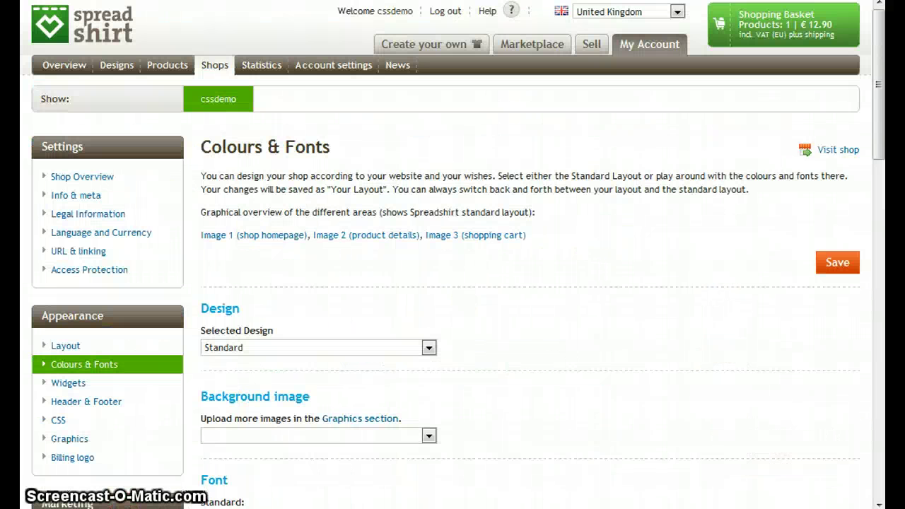
- Choose Black as the selected design for the shop and save the colours and fonts
scroll(694, 323, down, 3)
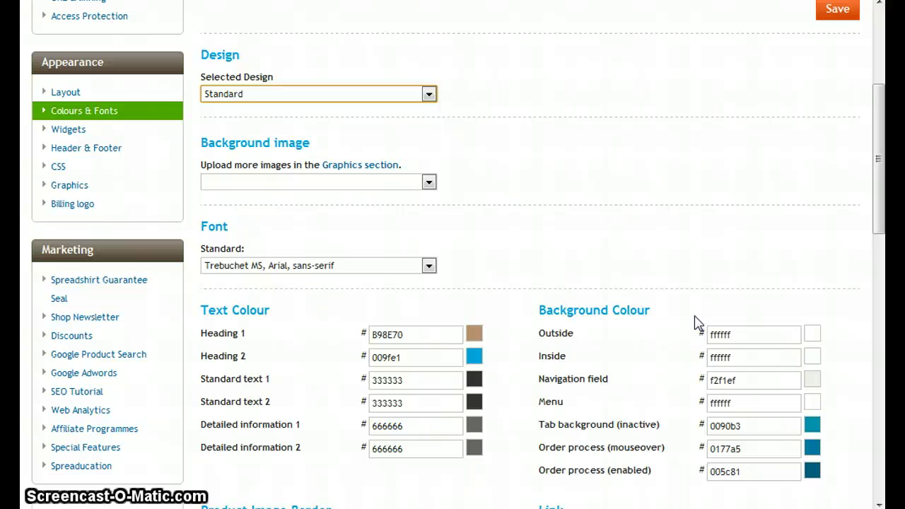
click(428, 95)
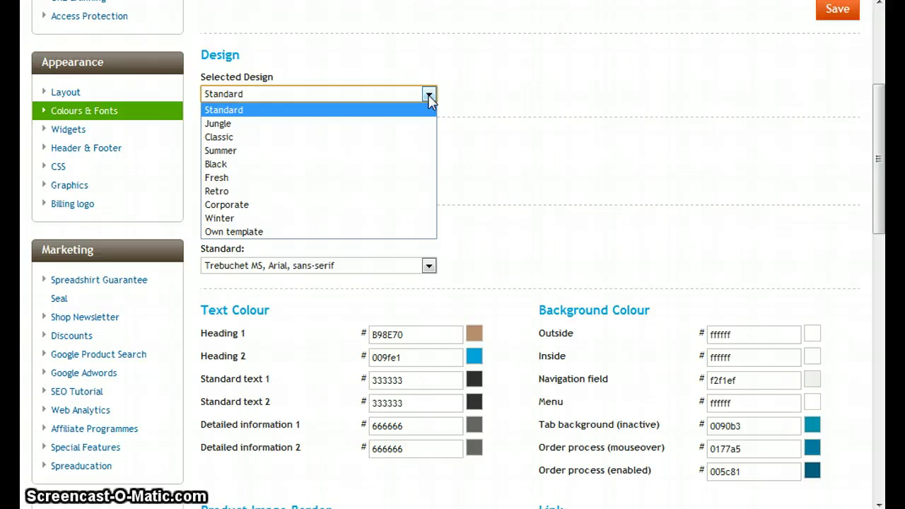
click(262, 164)
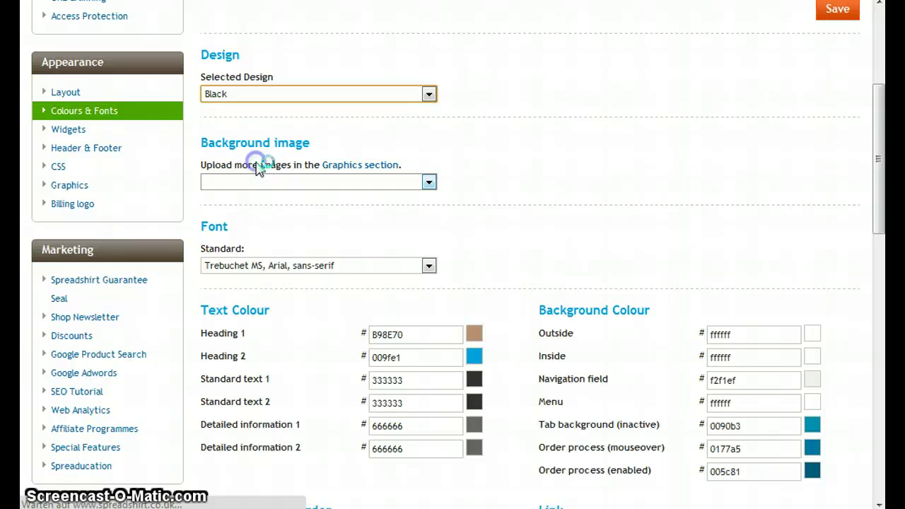
scroll(642, 273, down, 5)
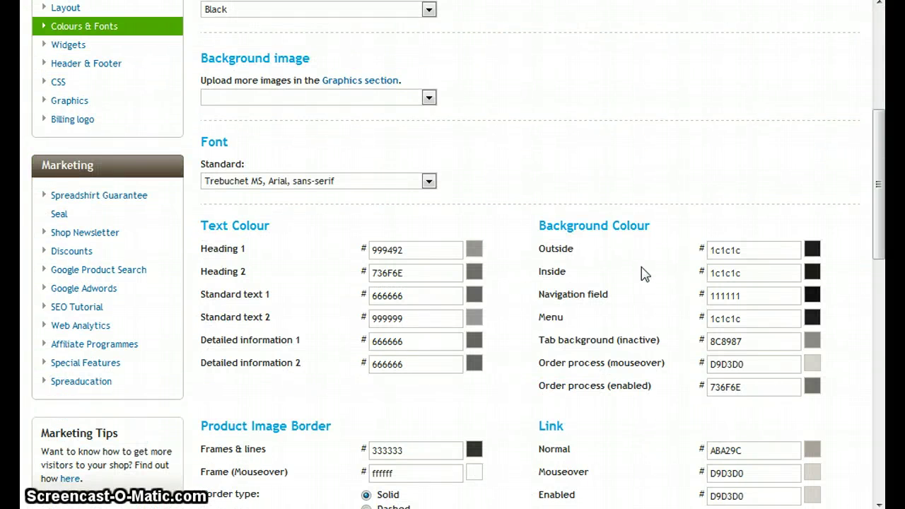
scroll(641, 272, up, 4)
click(839, 181)
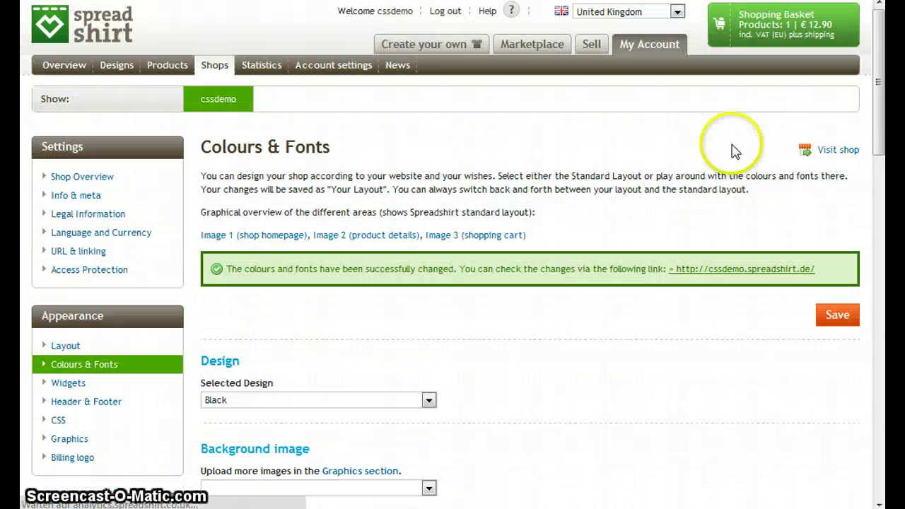
- Reload the shop page to view the saved design and compare it with the magenta example shop
click(375, 1)
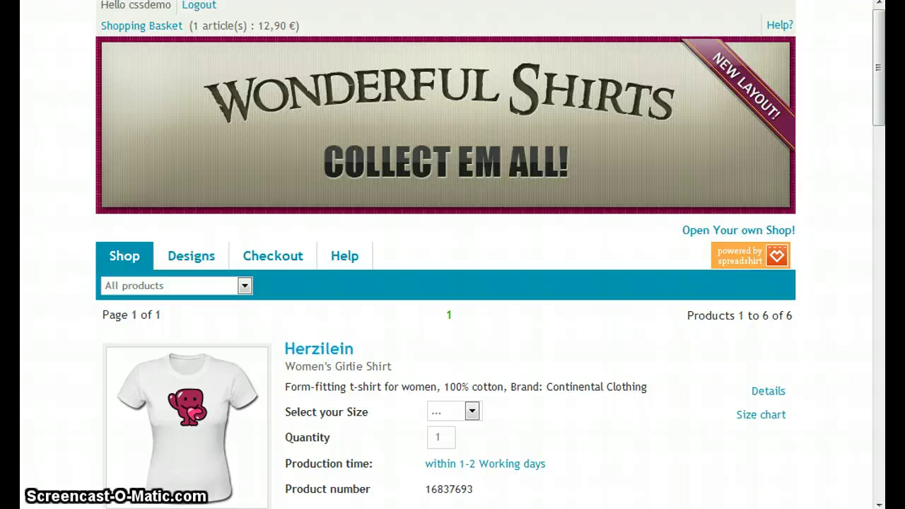
key(F5)
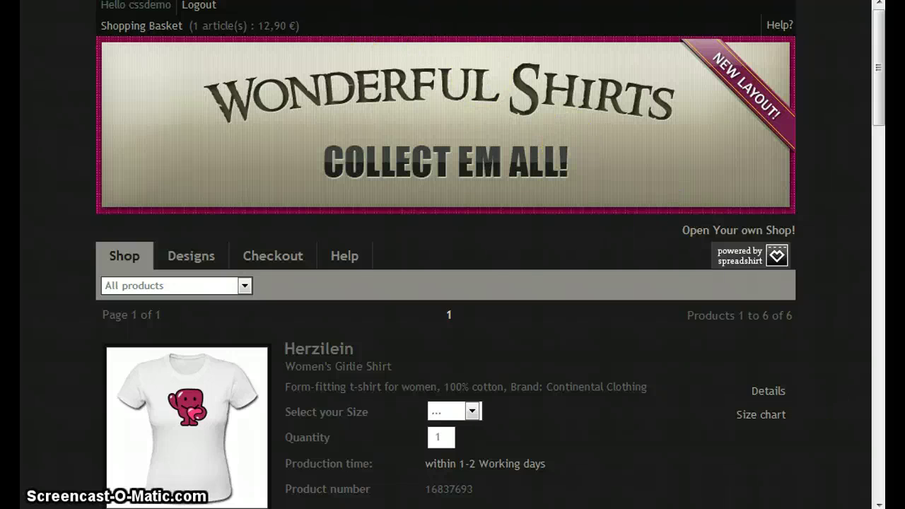
click(255, 1)
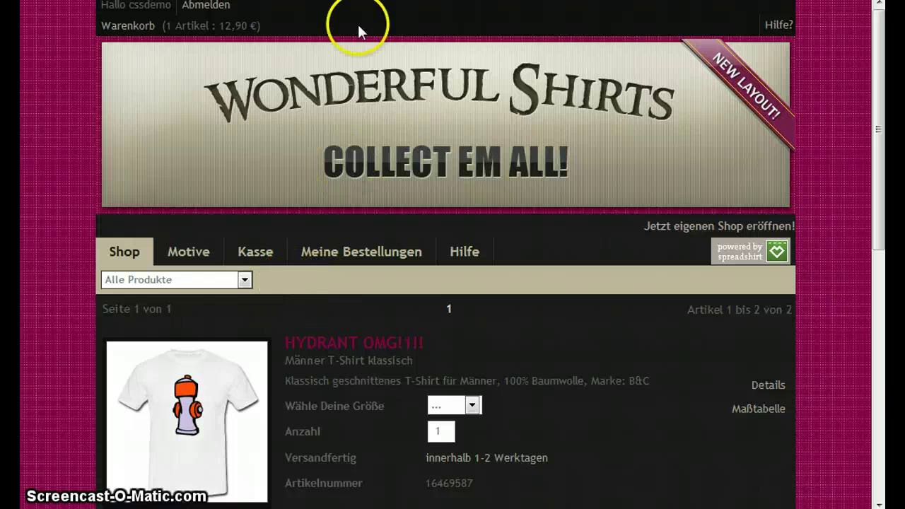
click(361, 1)
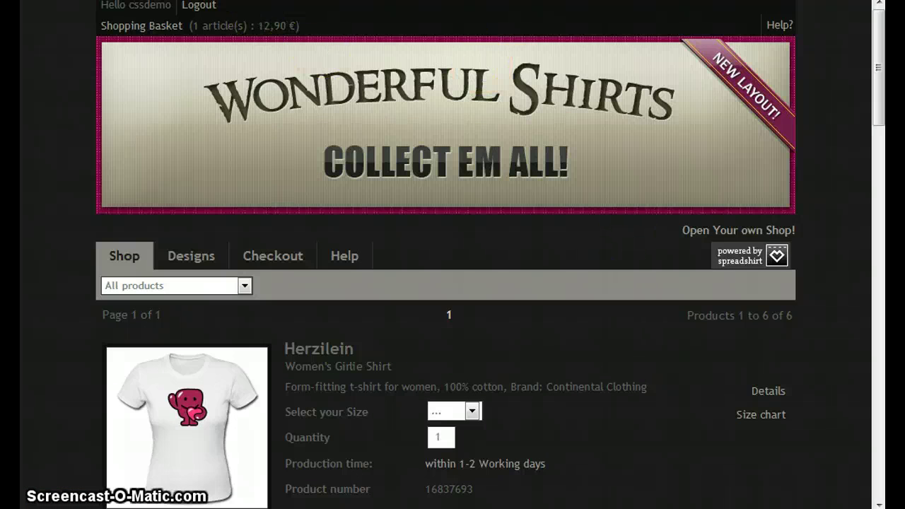
- Look up which background colour setting controls the tab bar in the homepage overview image
click(236, 1)
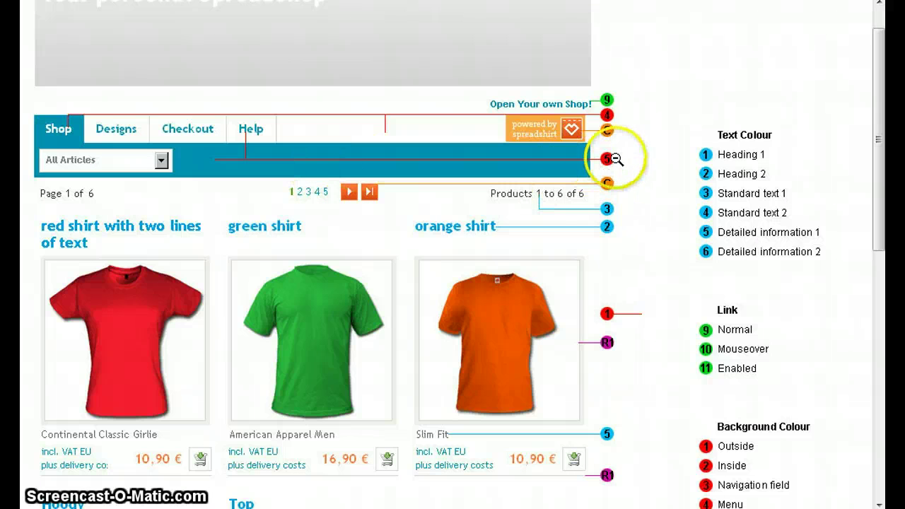
scroll(749, 336, down, 3)
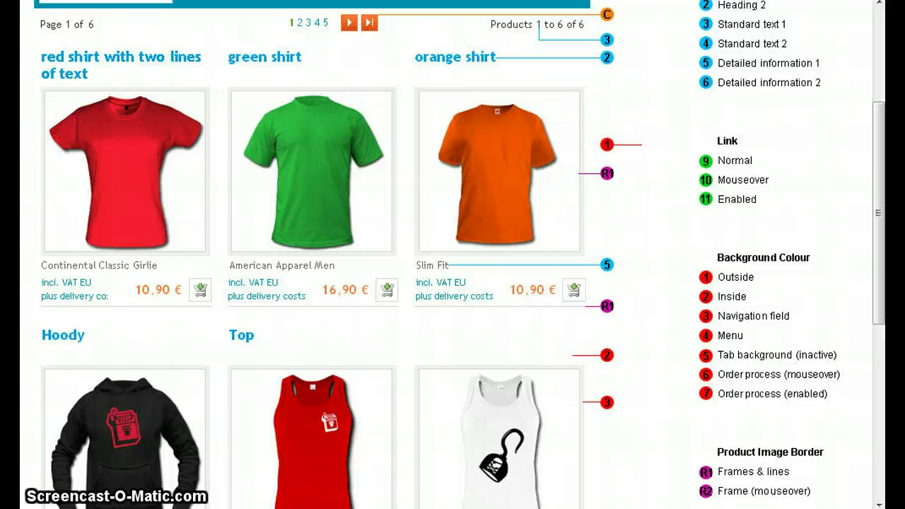
key(alt+Left)
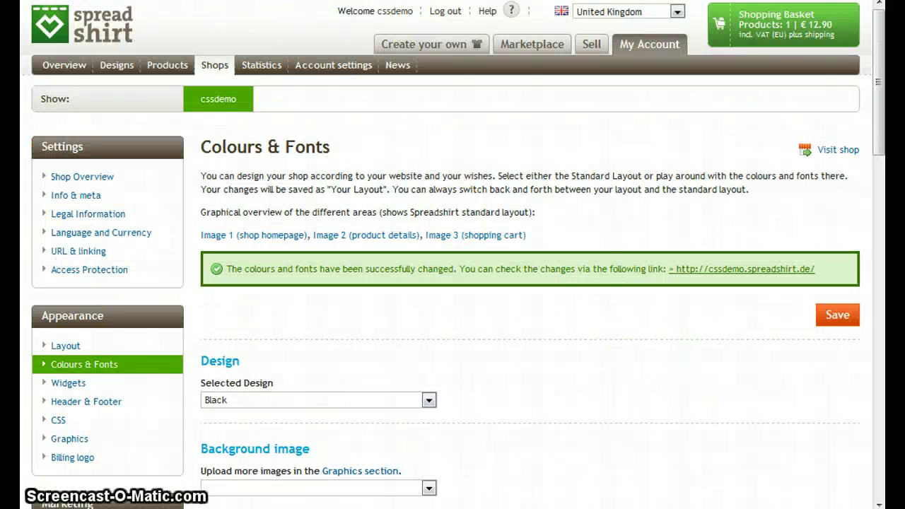
- Set the Tab background (inactive) colour to the beige DCC9A6 in the colour picker
key(ctrl+Tab)
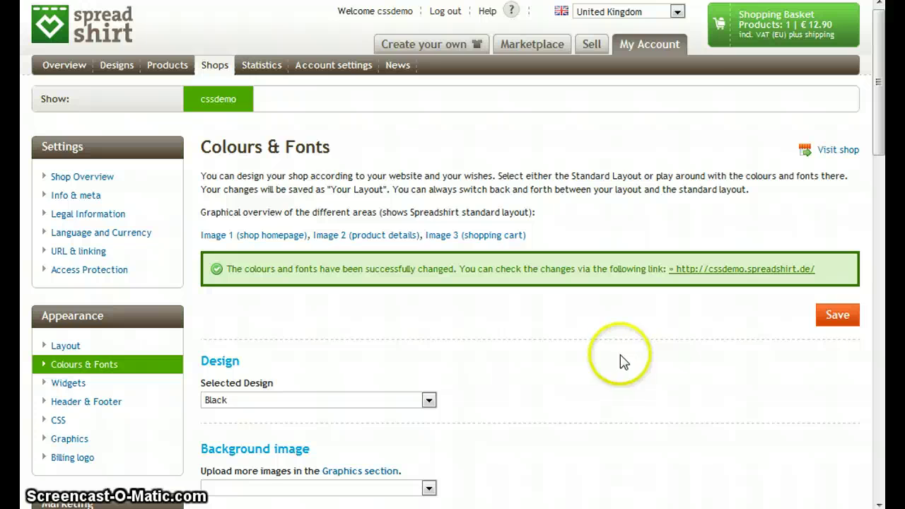
scroll(619, 359, down, 2)
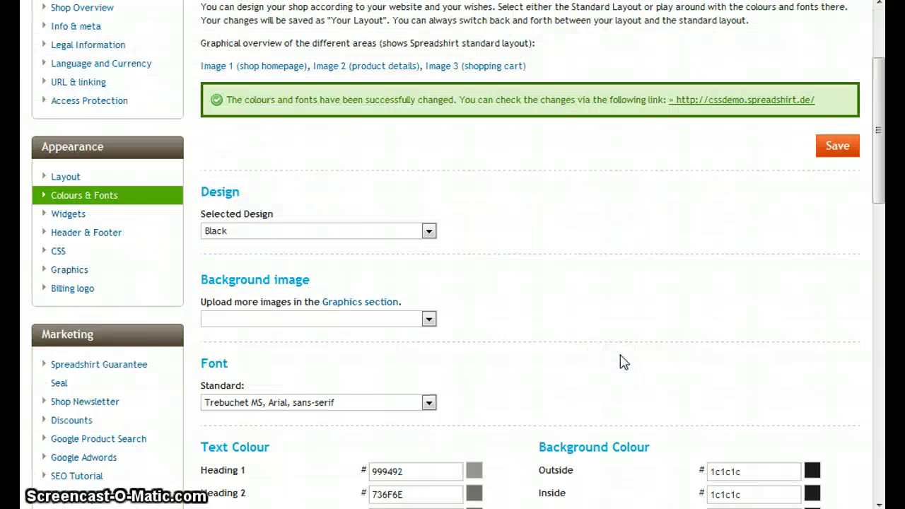
scroll(622, 360, down, 4)
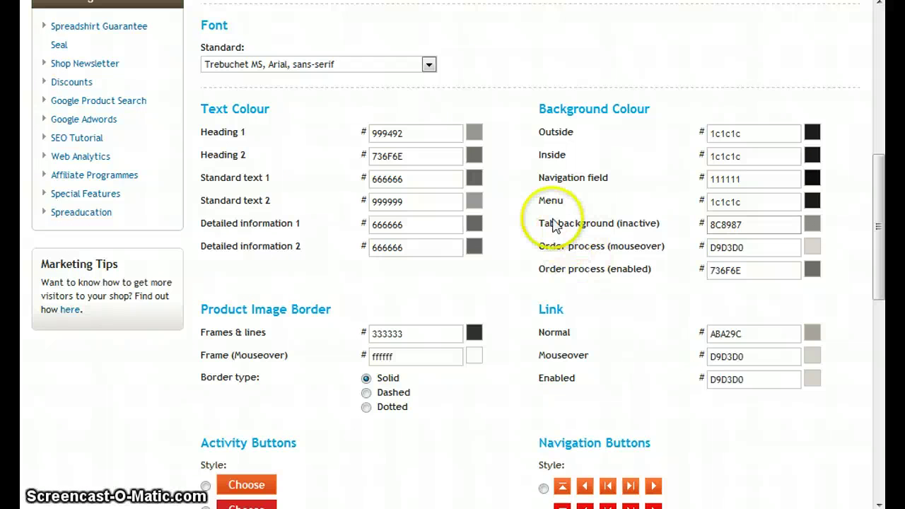
click(811, 223)
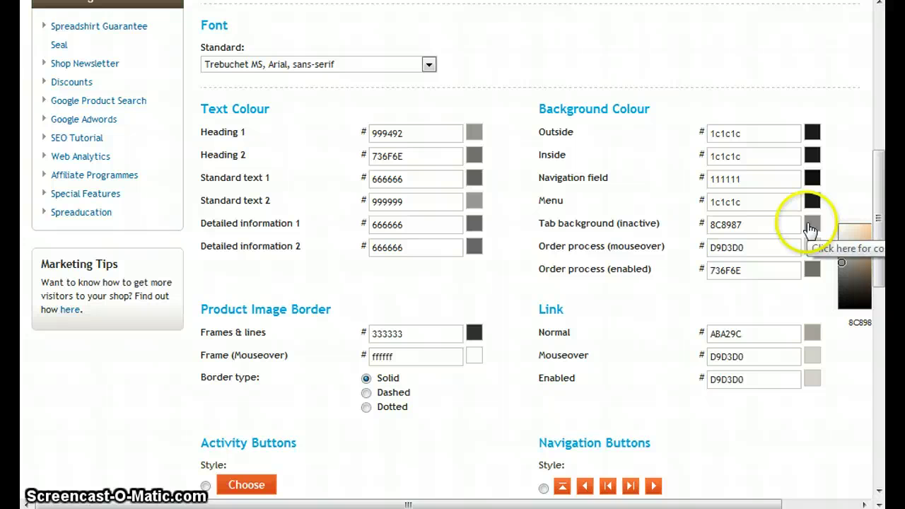
drag(668, 505, 750, 505)
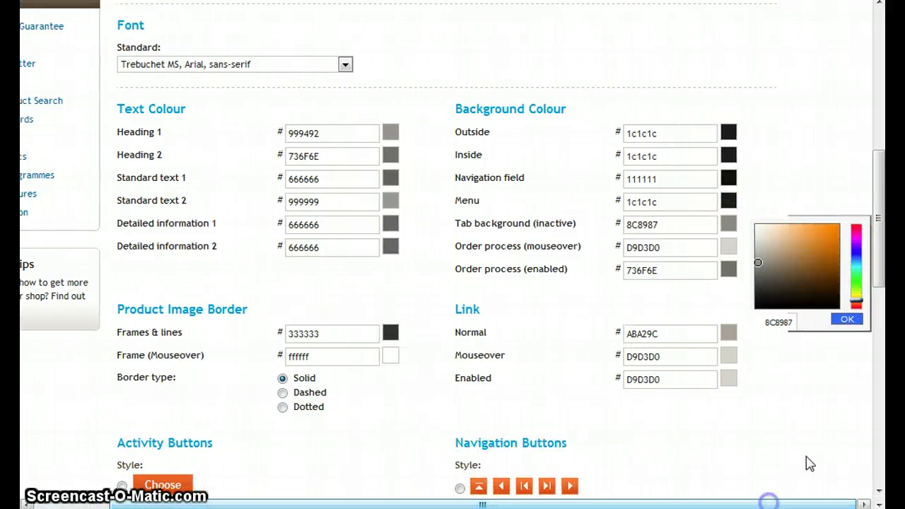
click(857, 302)
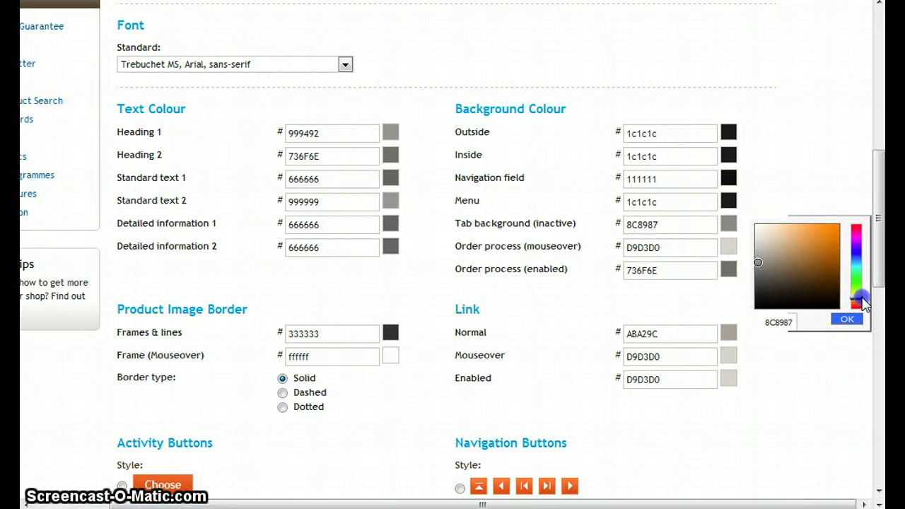
click(862, 296)
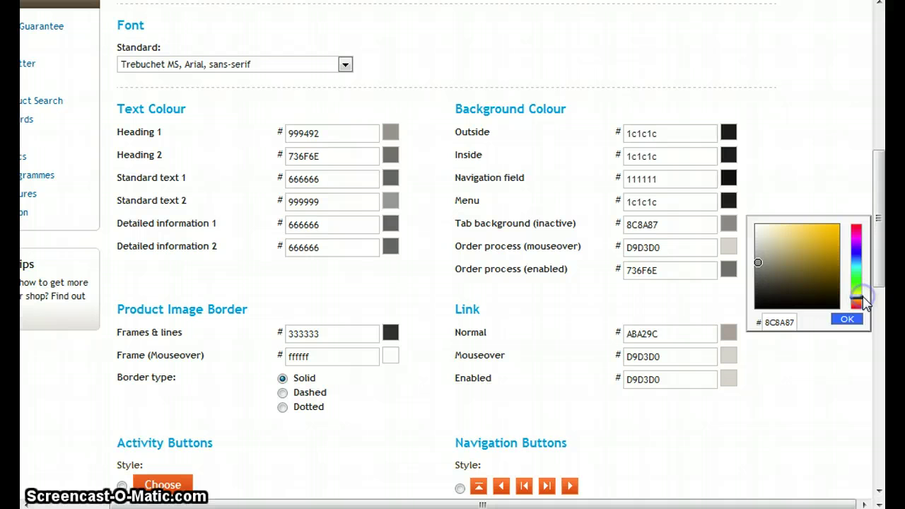
click(777, 234)
click(780, 234)
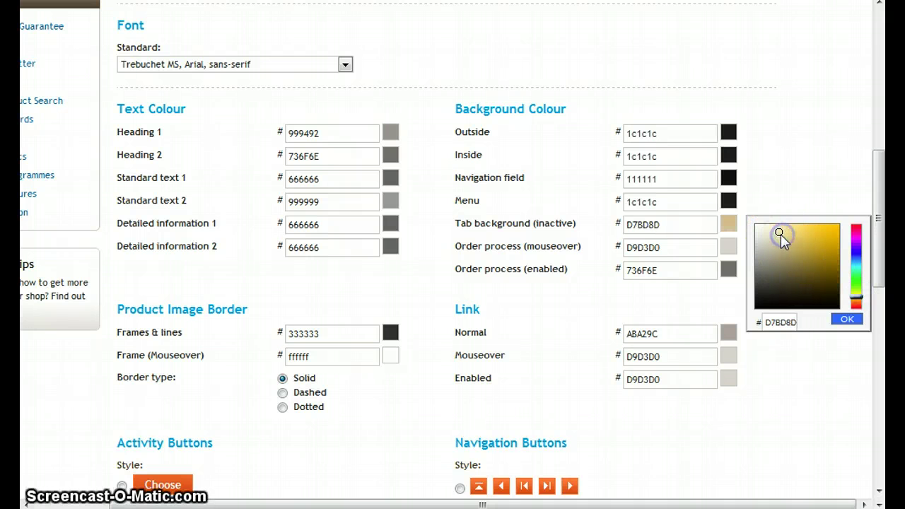
click(772, 233)
click(846, 319)
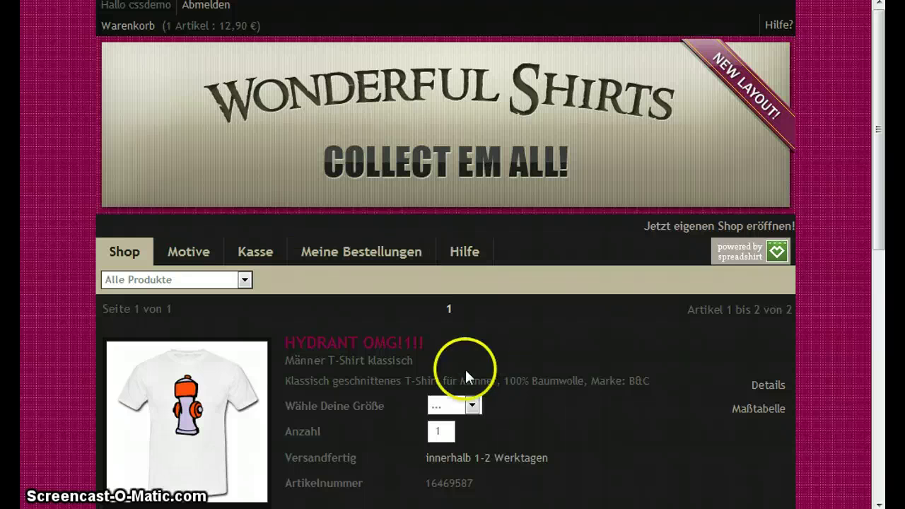
- Inspect the product title in the magenta example shop and open the shop homepage overview image from the Colours & Fonts settings
drag(436, 344, 283, 342)
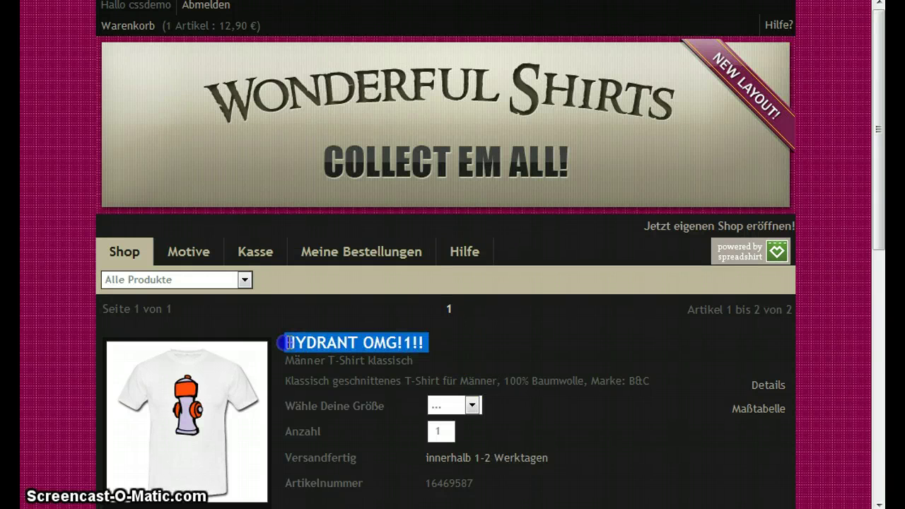
click(451, 343)
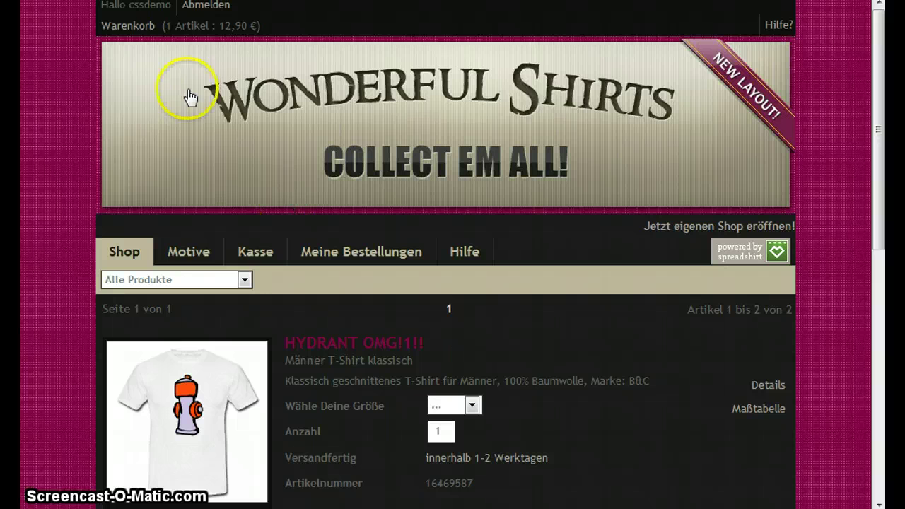
key(ctrl+Tab)
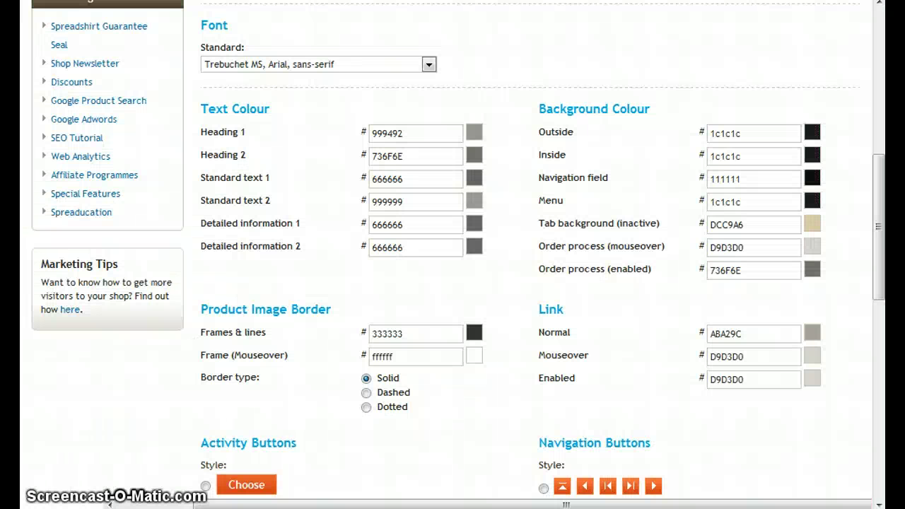
scroll(467, 137, up, 7)
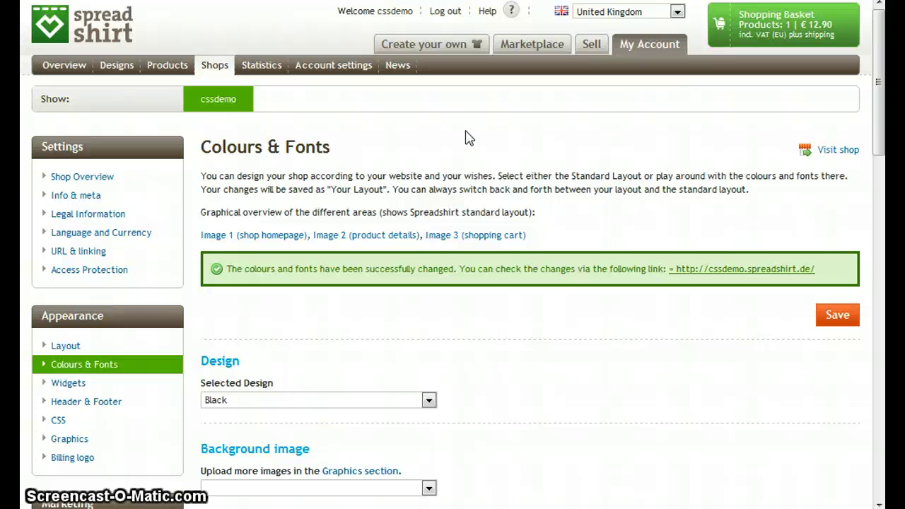
click(255, 237)
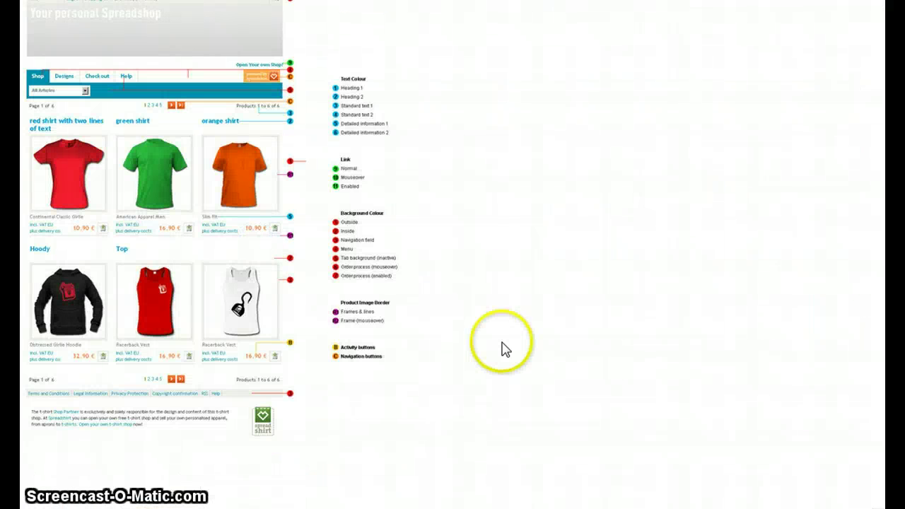
- Look up the product titles' colour setting in the homepage overview image and set the Heading 2 text colour to magenta A82268
click(163, 196)
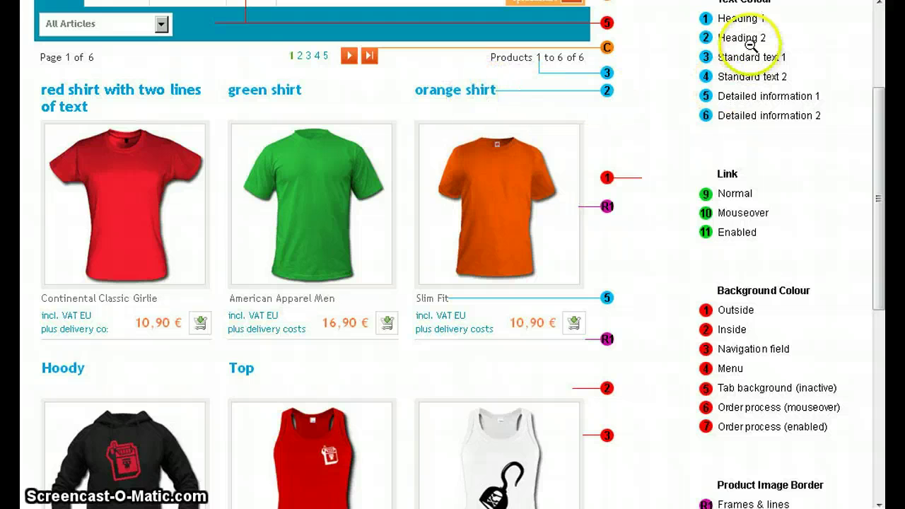
key(alt+Left)
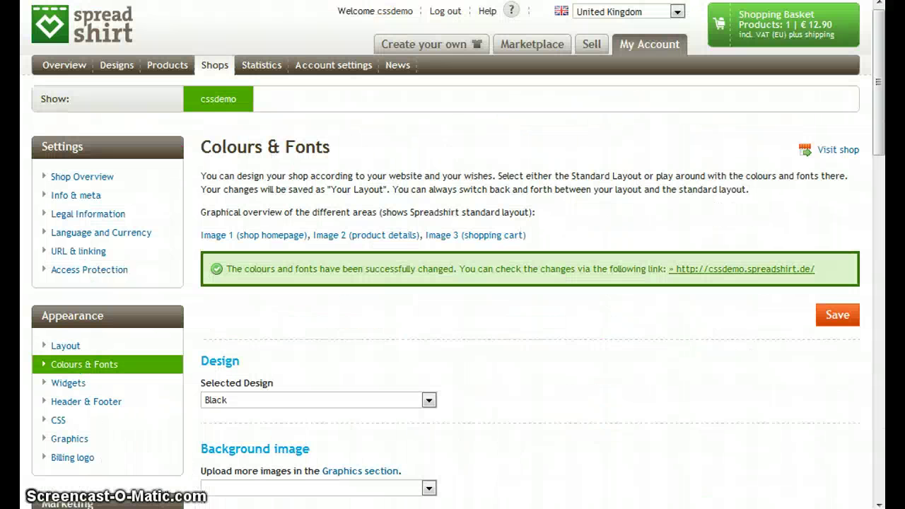
scroll(559, 284, down, 3)
scroll(558, 286, down, 3)
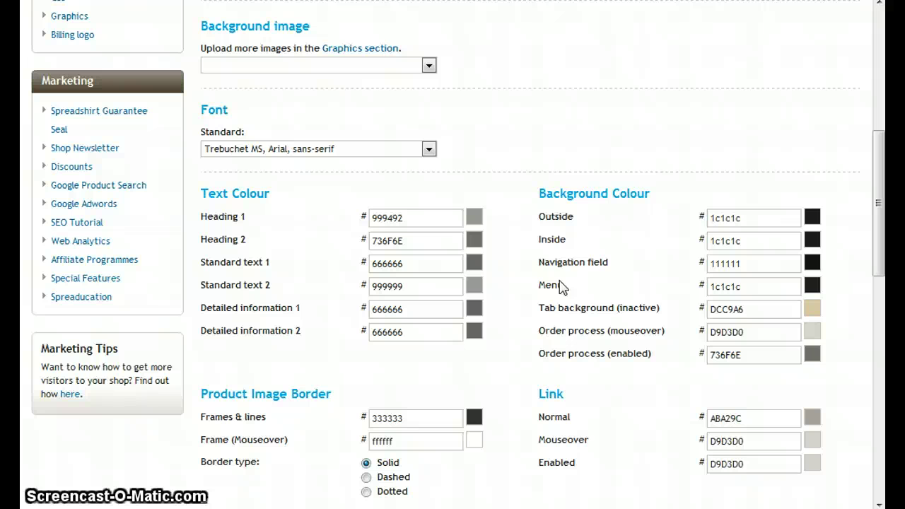
click(474, 245)
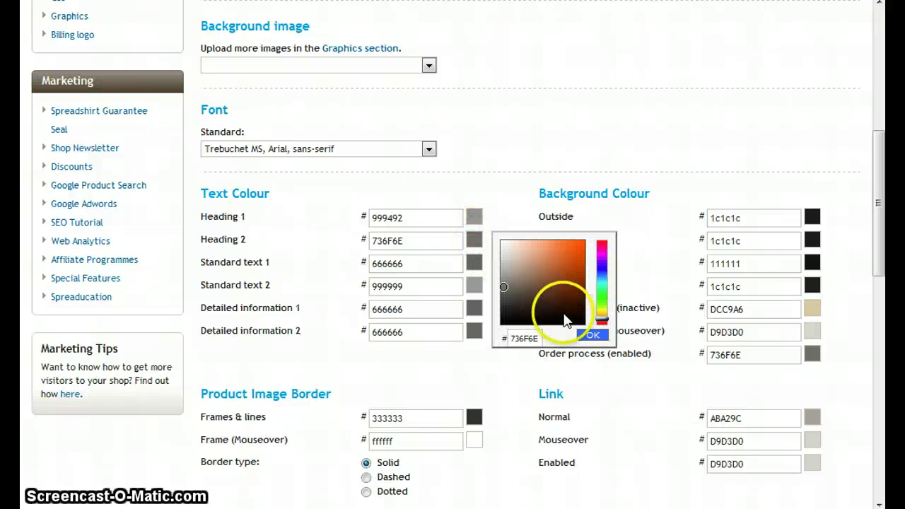
drag(600, 318, 609, 255)
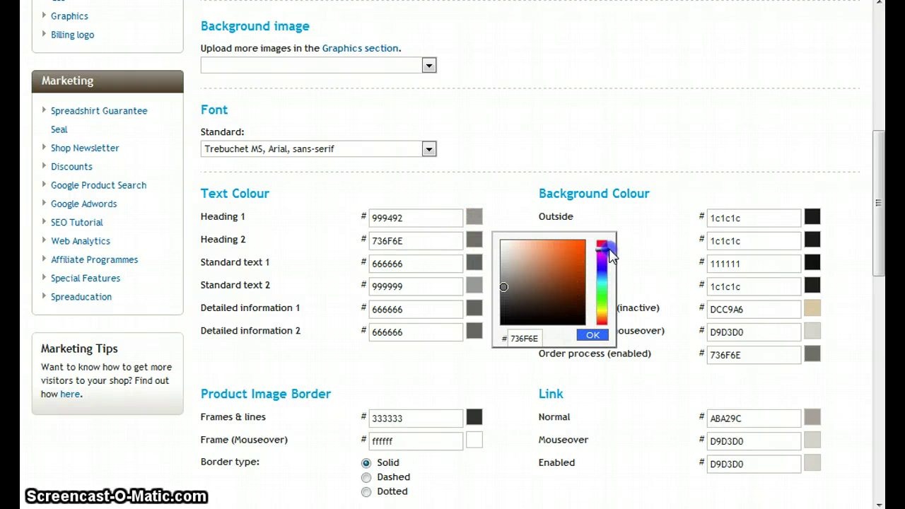
click(562, 262)
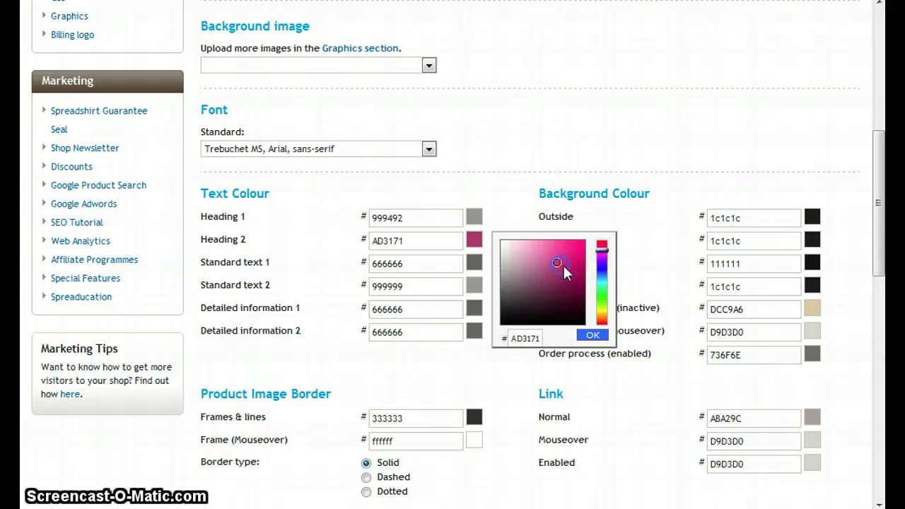
click(564, 265)
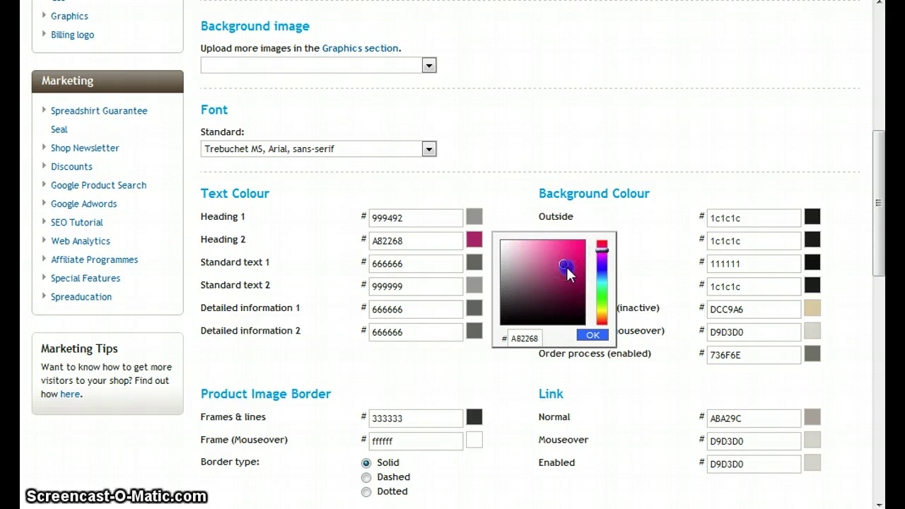
click(593, 335)
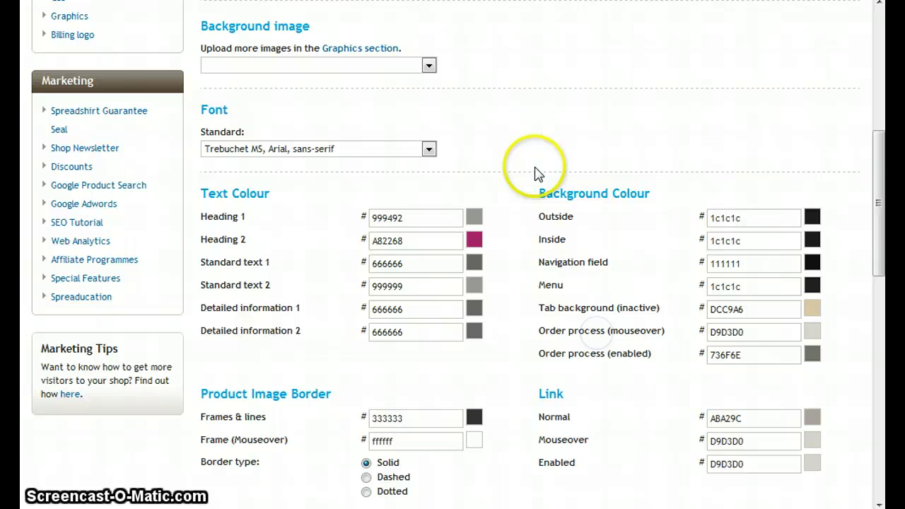
- Save the colour settings and reload the shop page to check the tab bar and product titles
drag(874, 181, 876, 333)
click(843, 259)
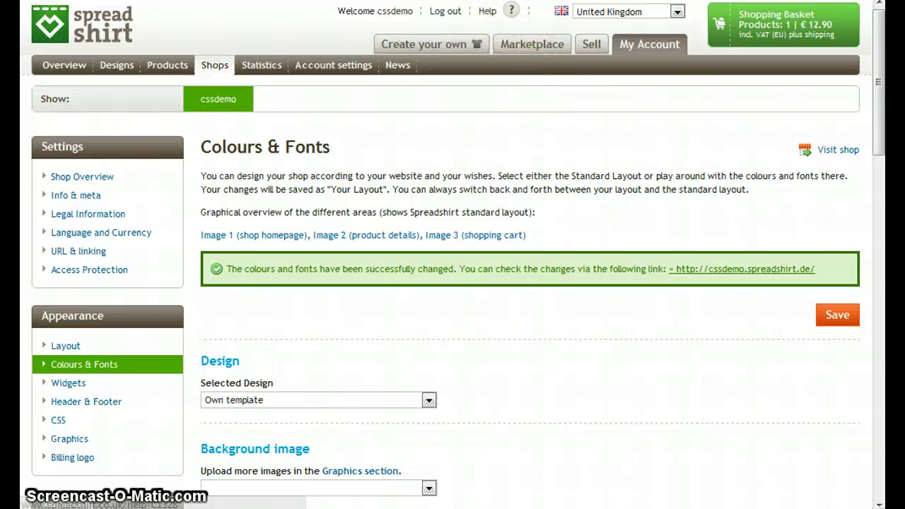
click(475, 1)
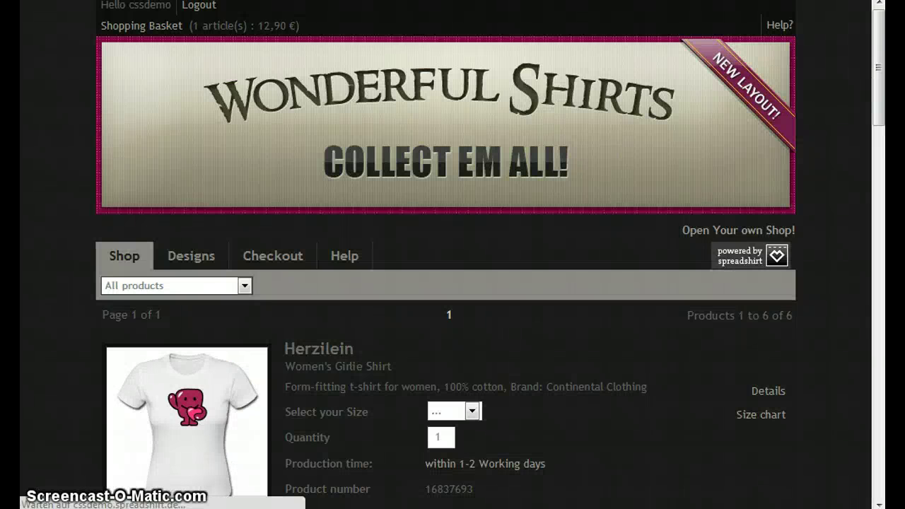
key(F5)
scroll(67, 117, down, 2)
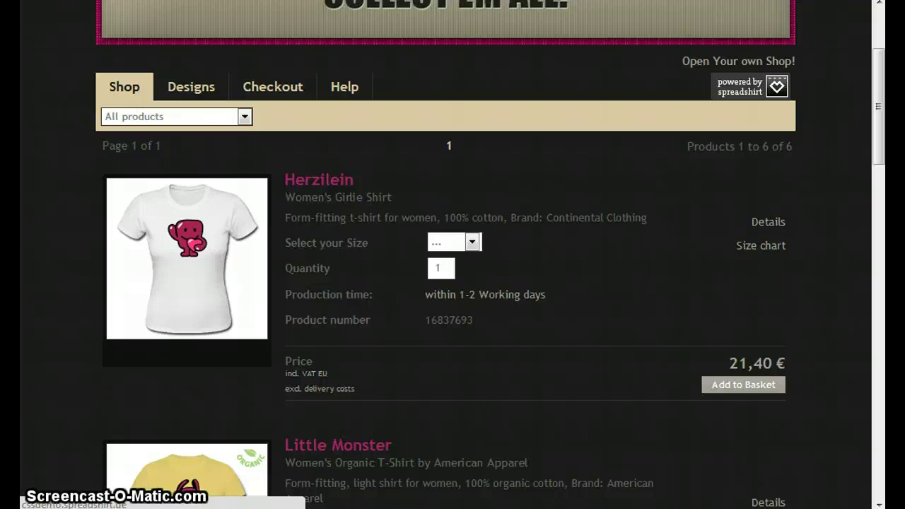
- Check which images are available for the Background image setting in Colours & Fonts
key(ctrl+shift+Tab)
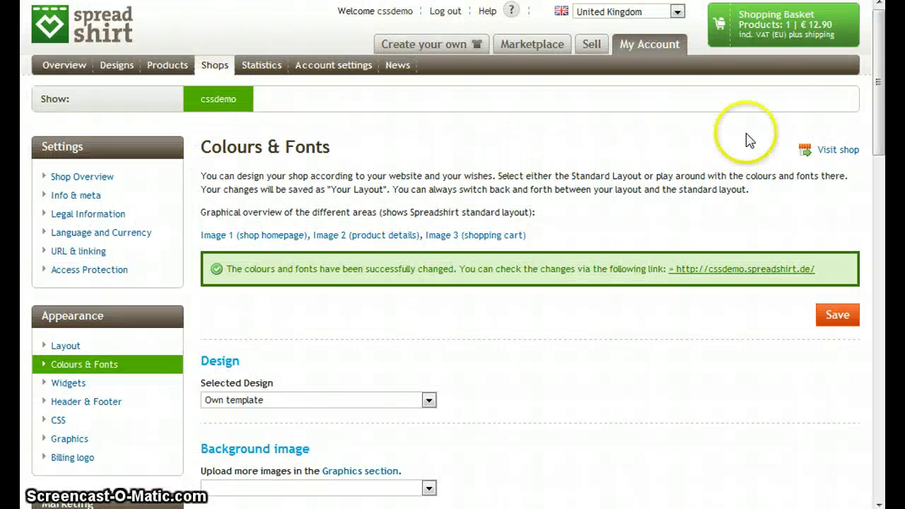
drag(879, 71, 874, 165)
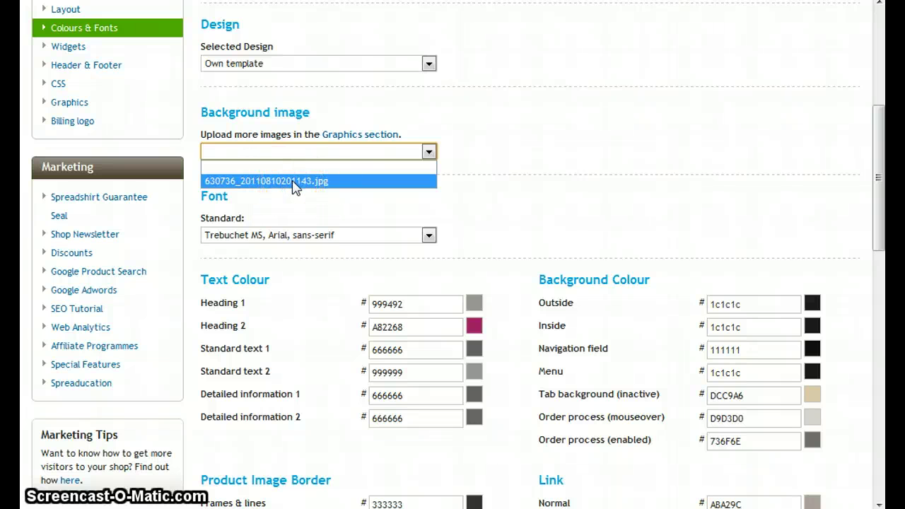
click(541, 135)
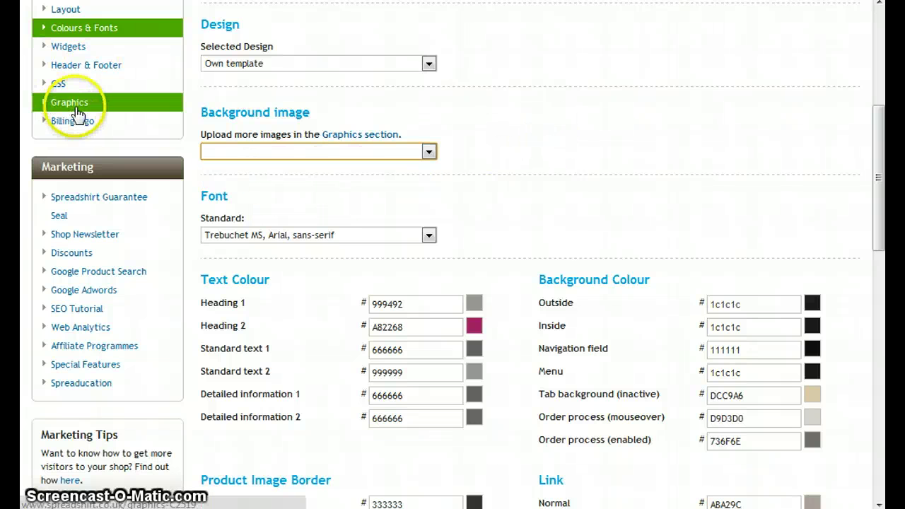
- Upload bg_body.jpg in the Graphics section, confirming that the graphic does not infringe any copyrights, trademarks or personal rights
click(65, 103)
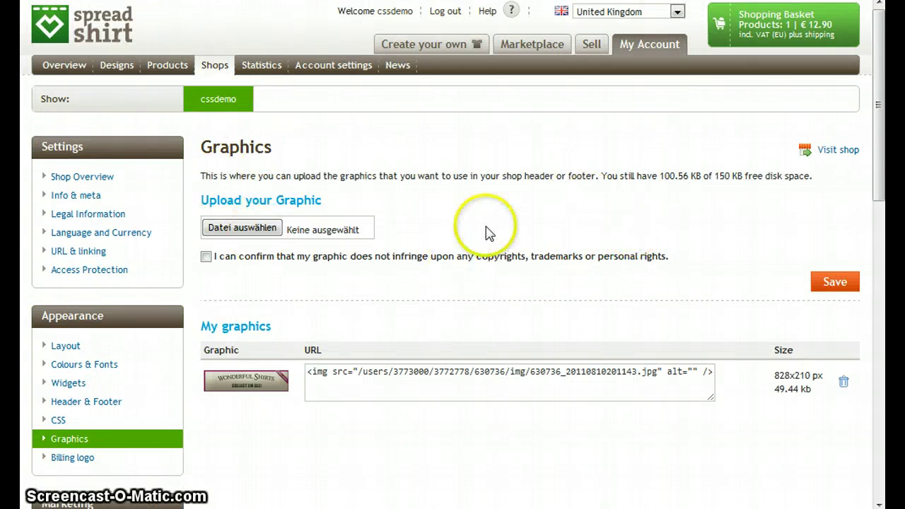
click(247, 232)
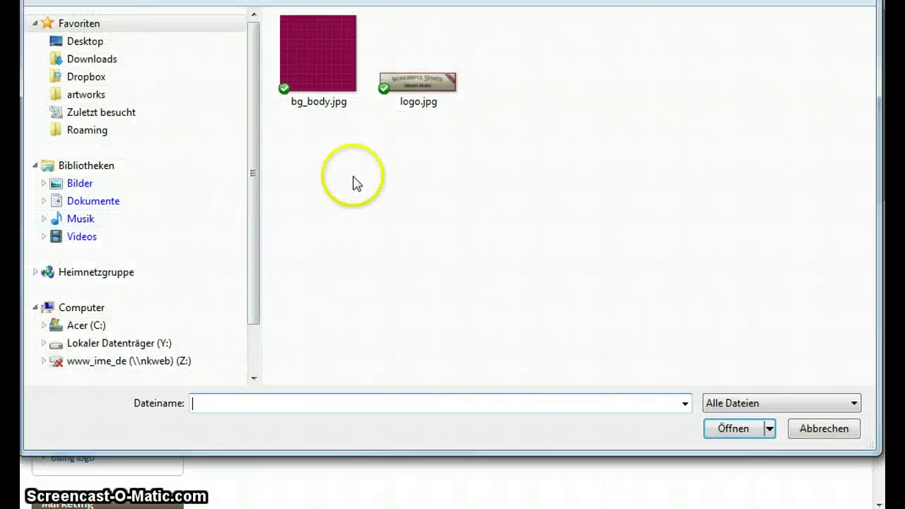
double_click(323, 55)
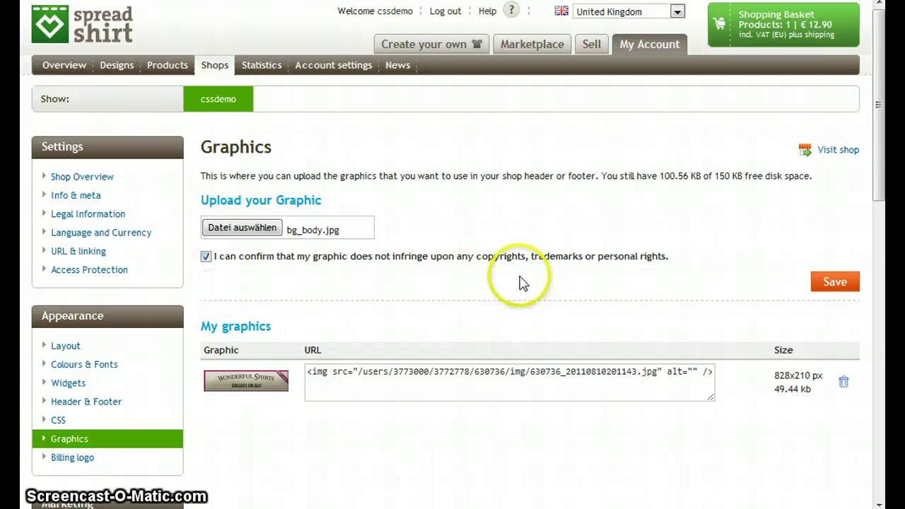
click(838, 281)
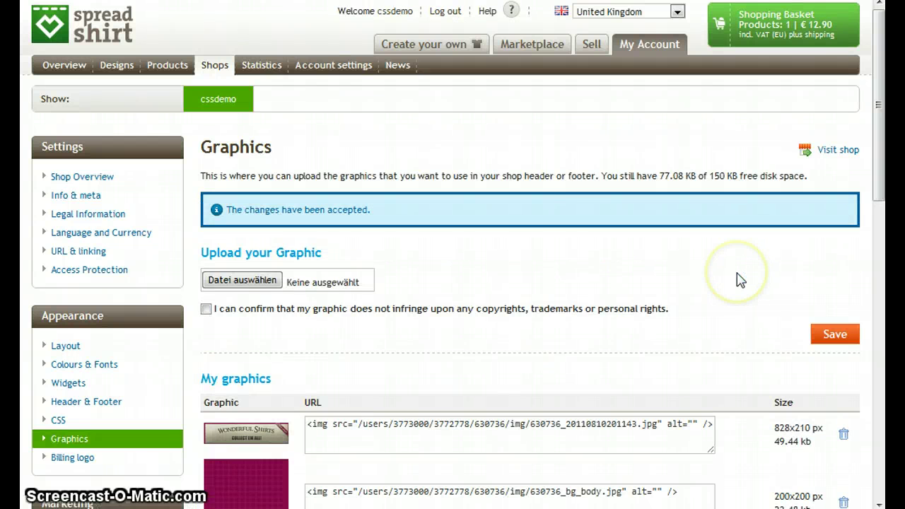
scroll(737, 276, down, 3)
scroll(336, 364, up, 2)
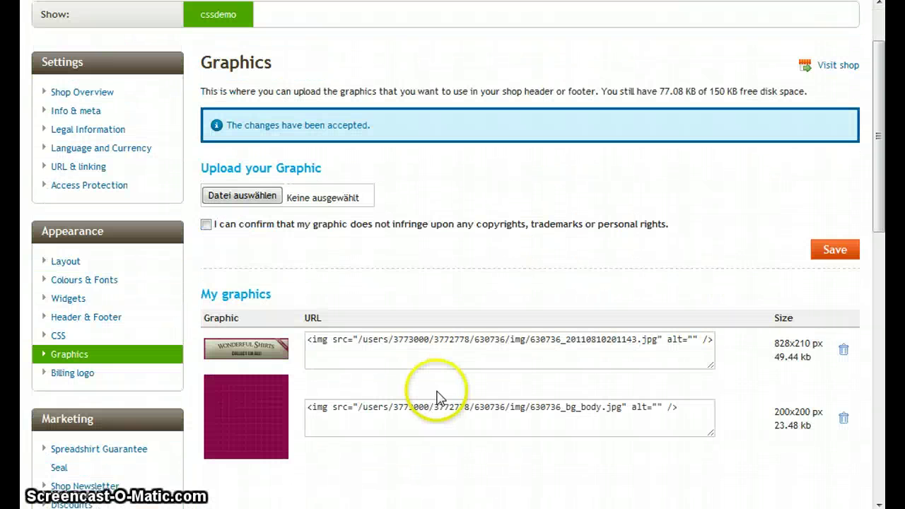
- Choose the uploaded bg_body.jpg as the Background image in Colours & Fonts and save the settings
click(84, 280)
scroll(575, 318, down, 4)
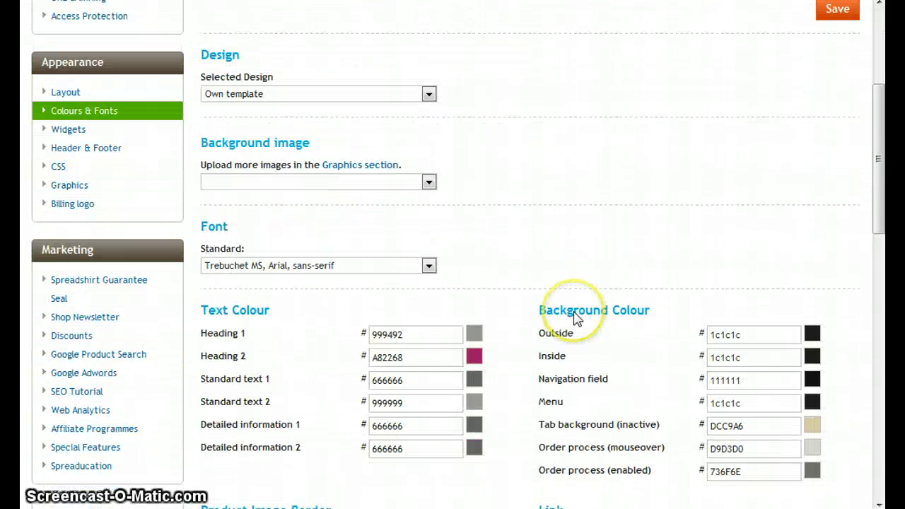
click(428, 181)
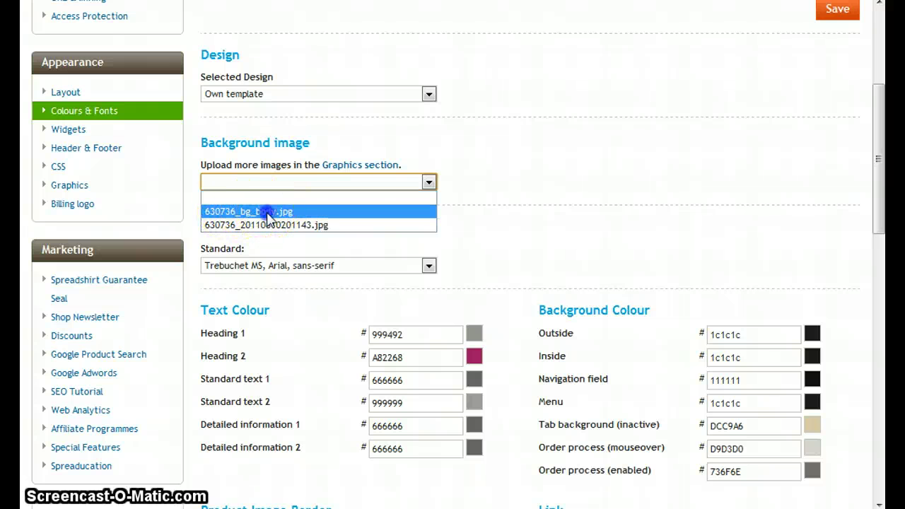
click(267, 212)
click(836, 13)
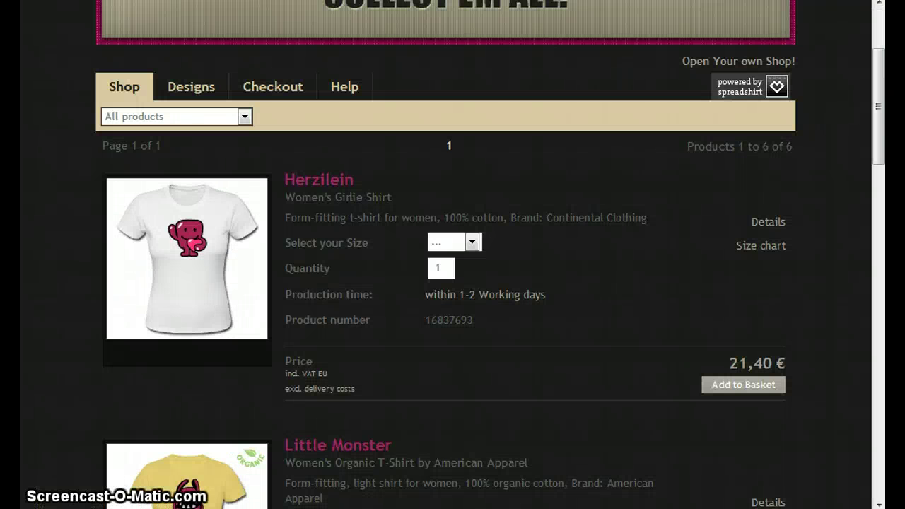
- Reload the shop page and view the new page background around the header banner
key(F5)
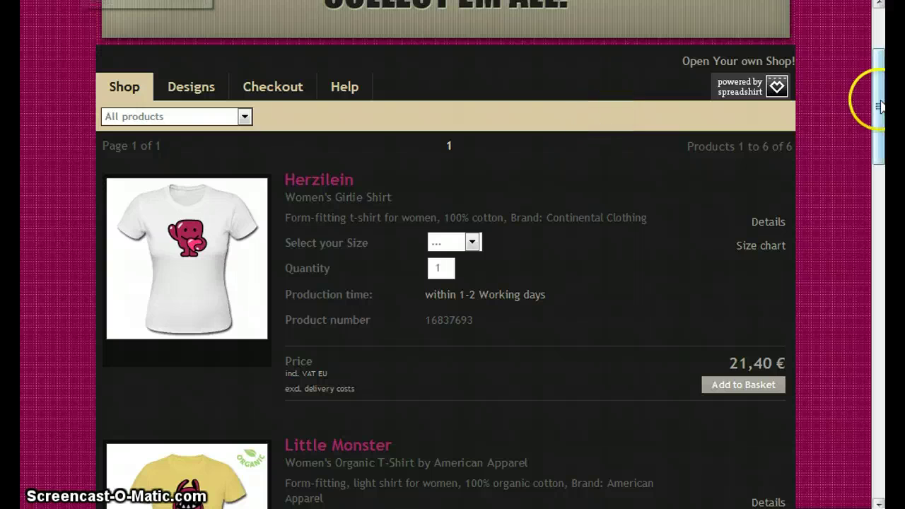
drag(881, 145, 878, 106)
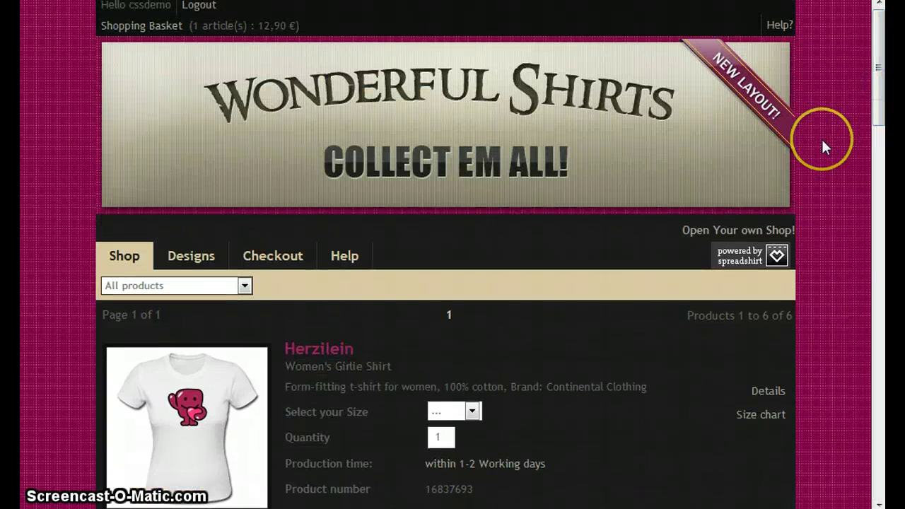